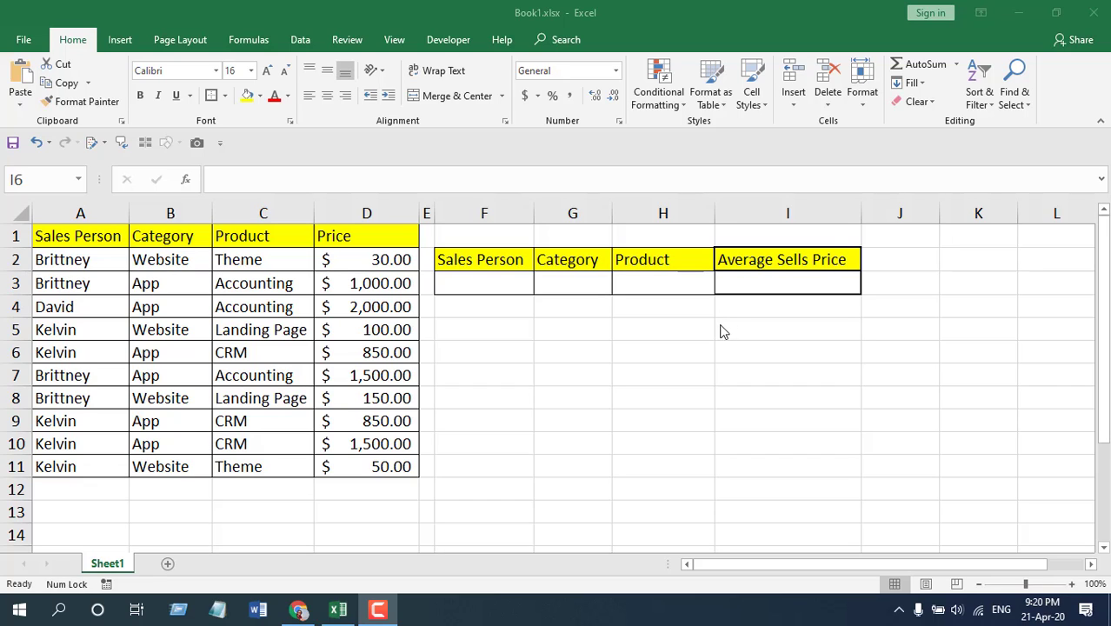
- Look over the result cell and the Product, Category and Sales Person criteria headings
click(735, 290)
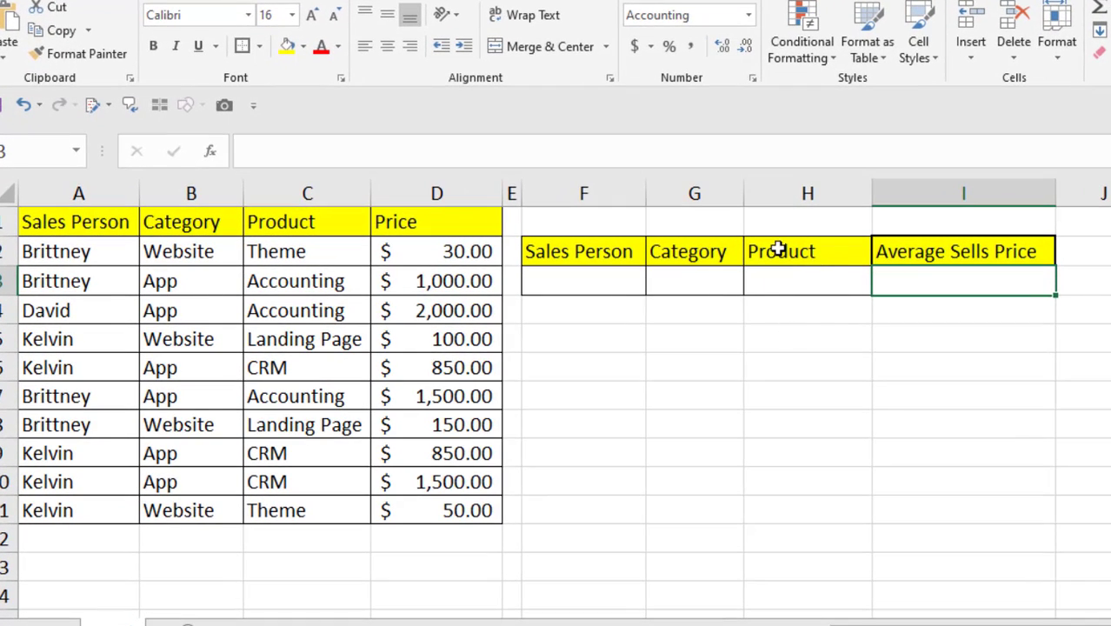
click(778, 249)
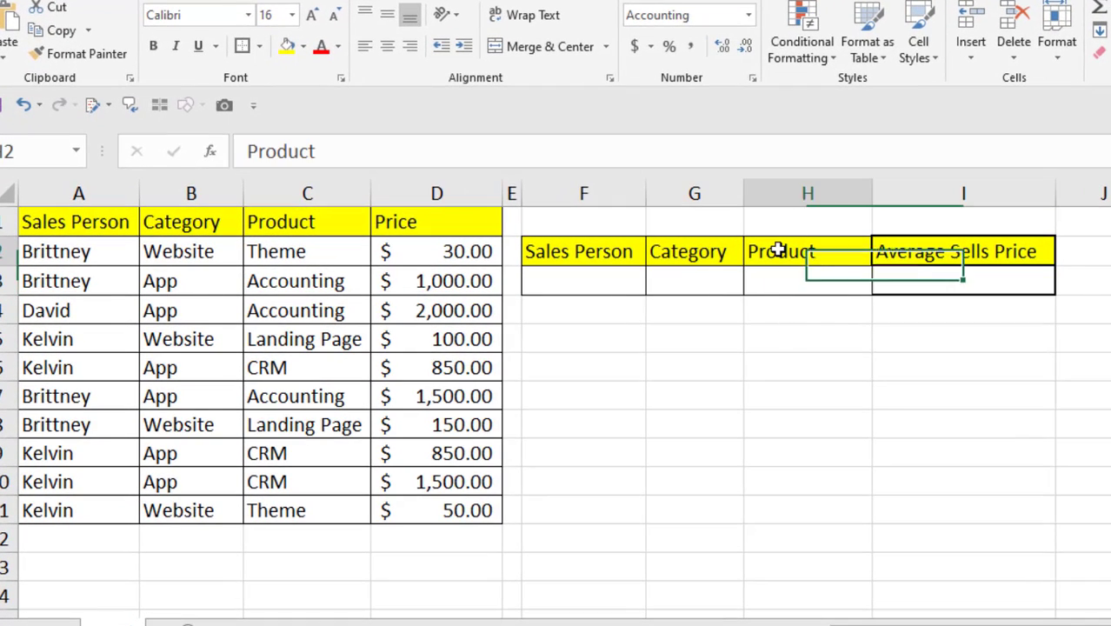
click(686, 259)
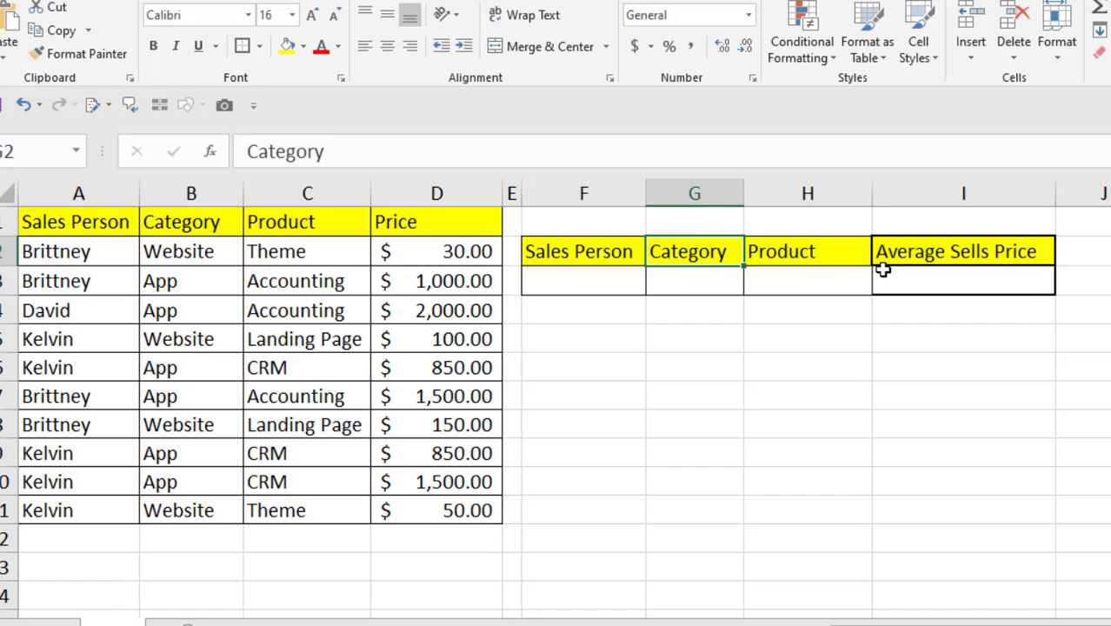
click(566, 252)
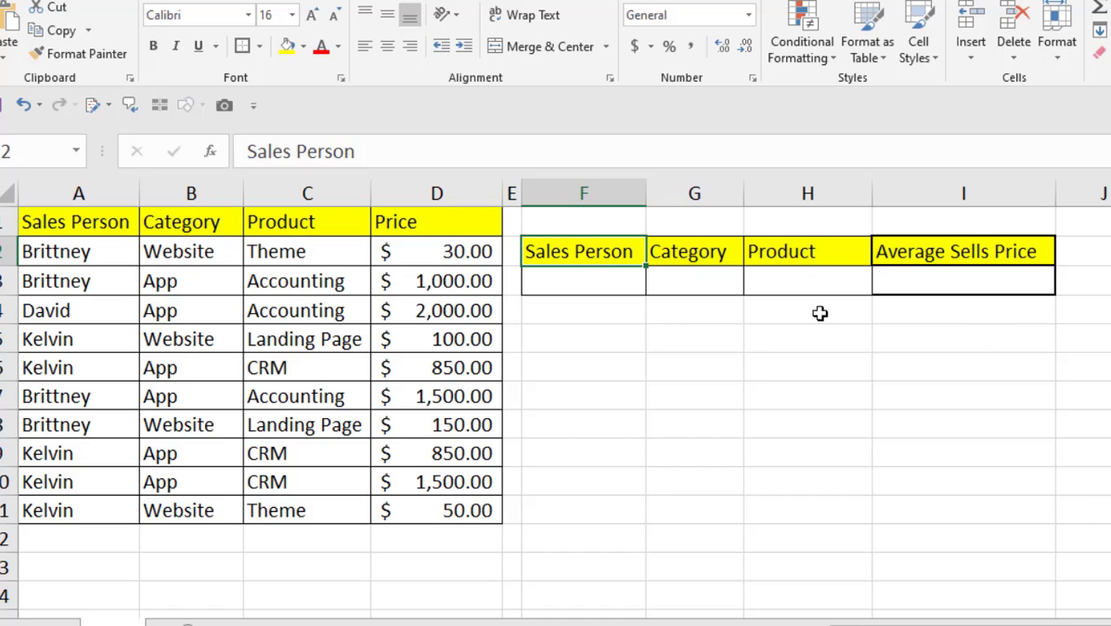
- Begin an AVERAGEIFS formula in I3, picked from the =Ave autocomplete list
click(954, 286)
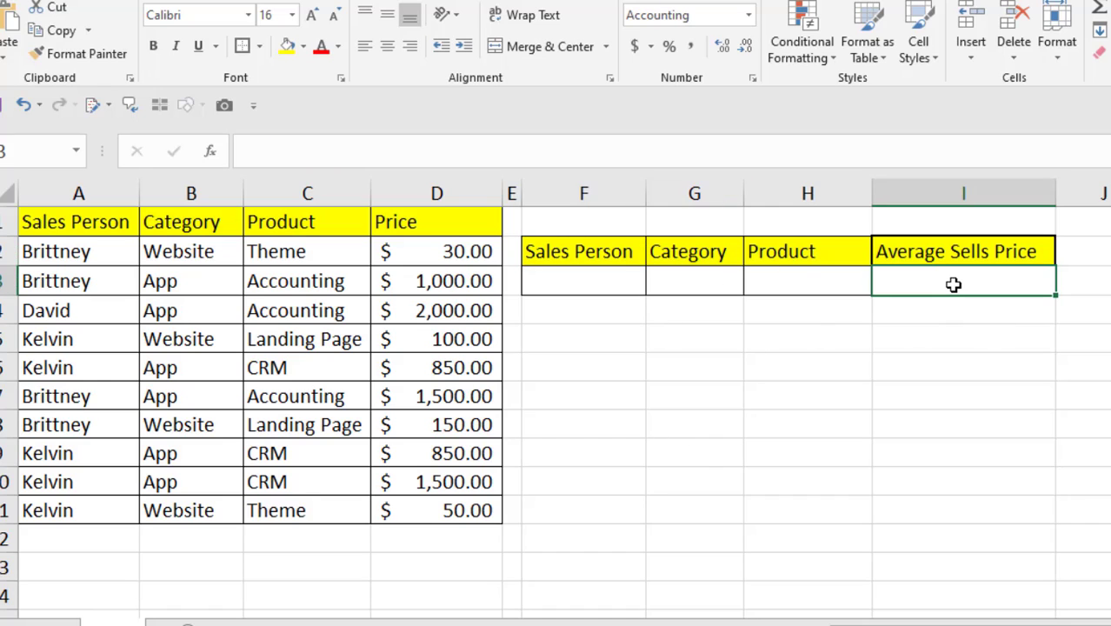
double_click(954, 280)
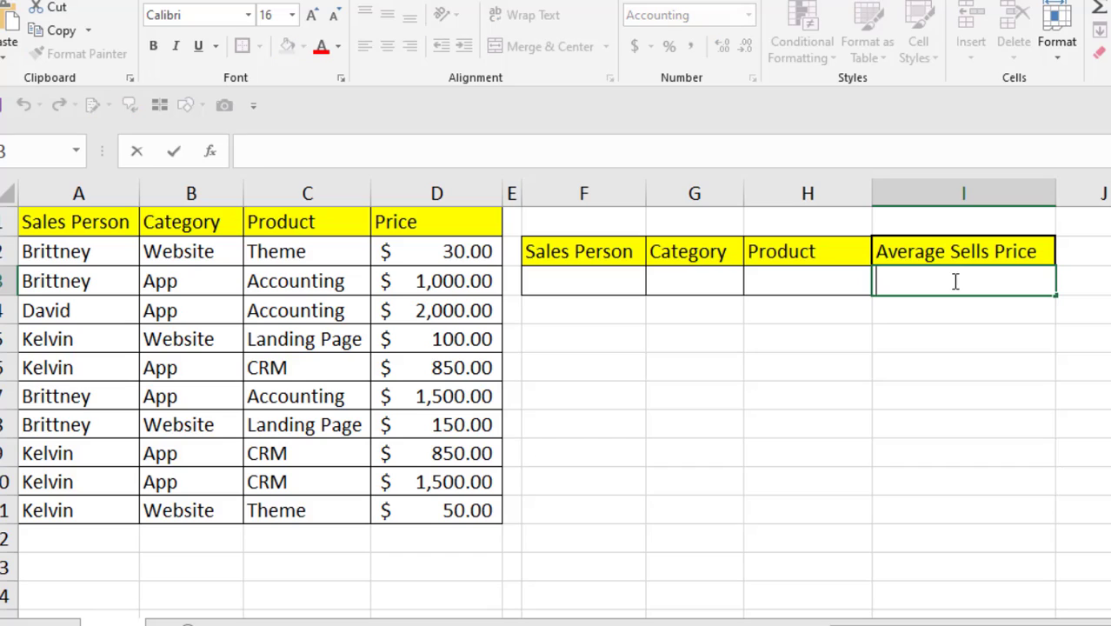
text(=)
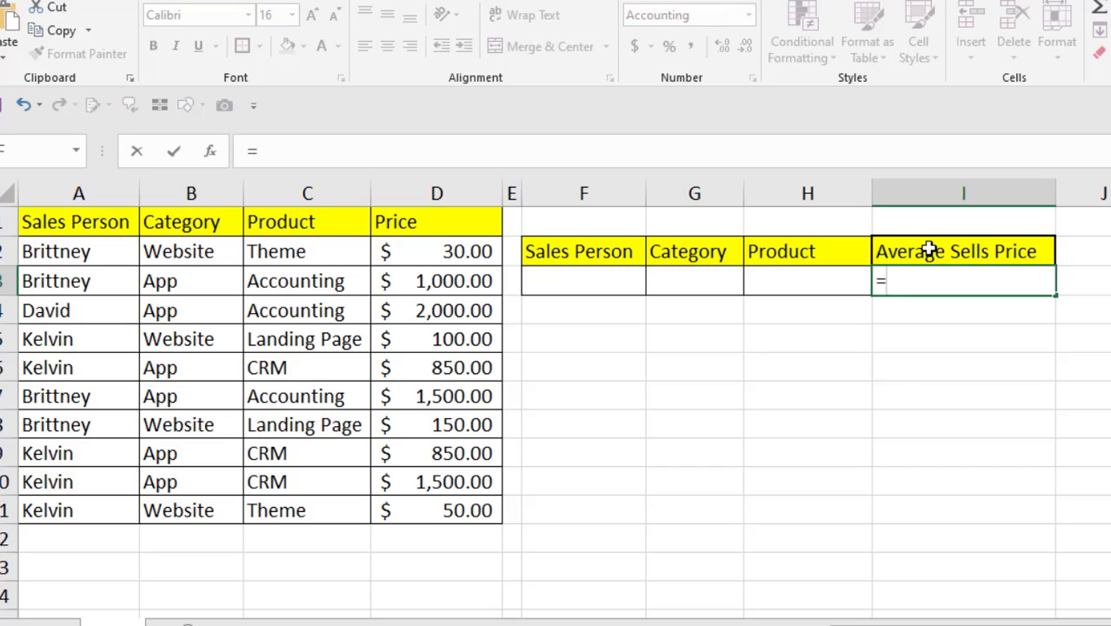
text(Ave)
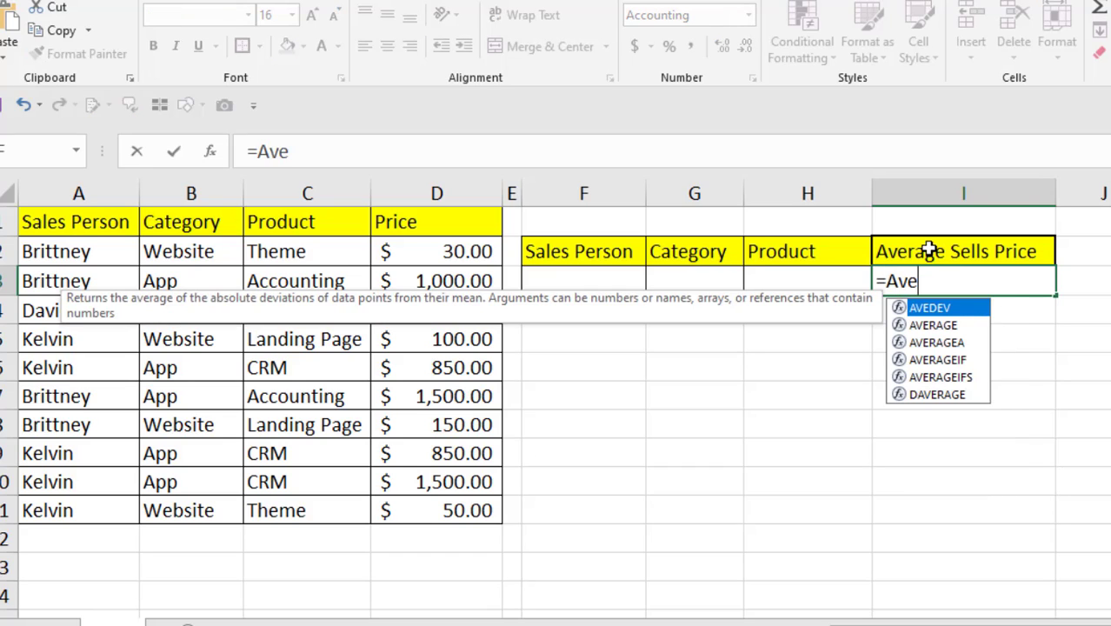
click(941, 376)
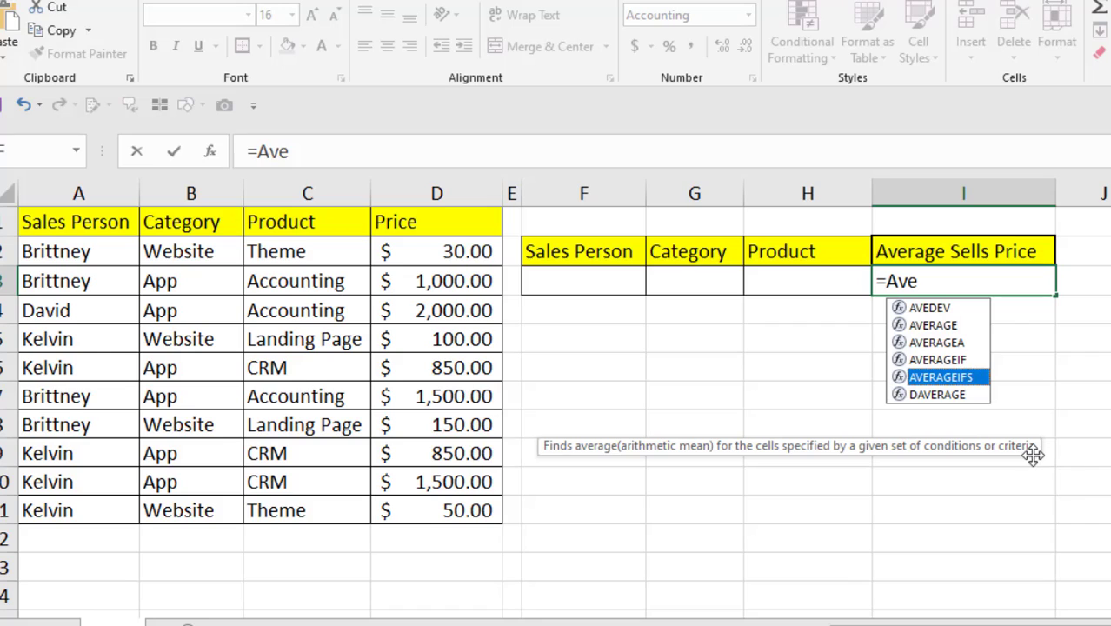
double_click(952, 375)
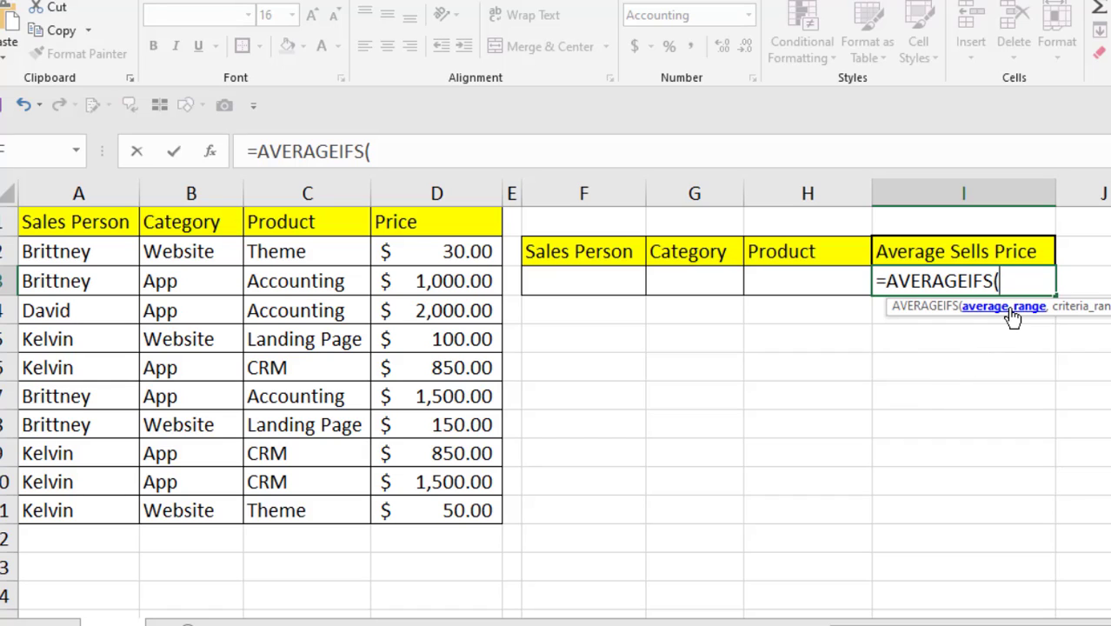
- Enter =AVERAGEIFS(D2:D11,C2:C11,H3) in I3, which shows #DIV/0! for now
drag(464, 252, 449, 500)
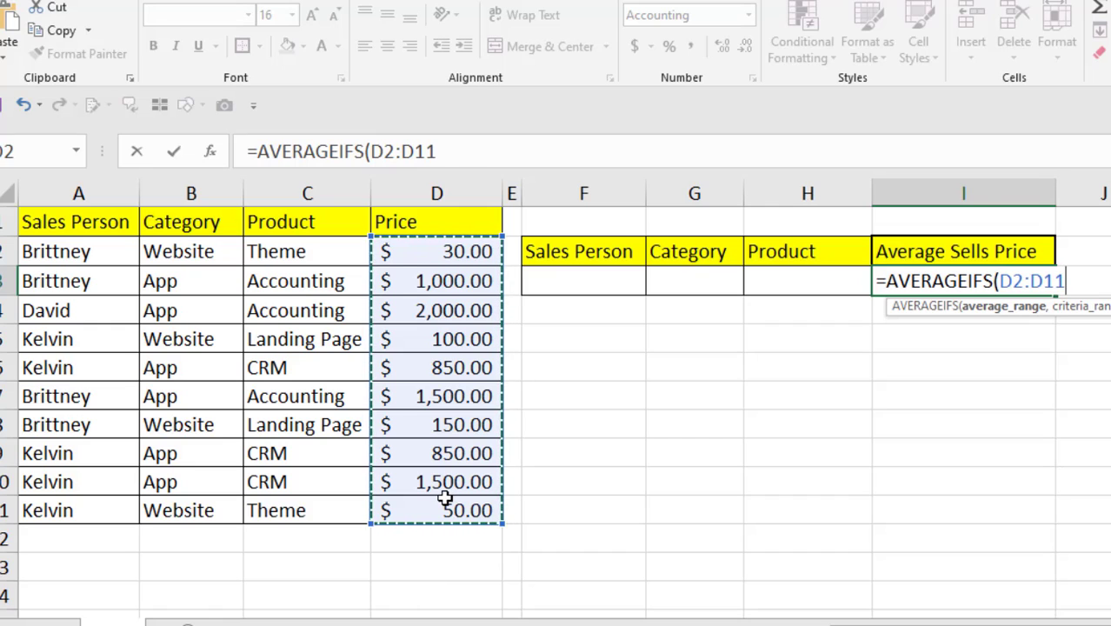
text(,)
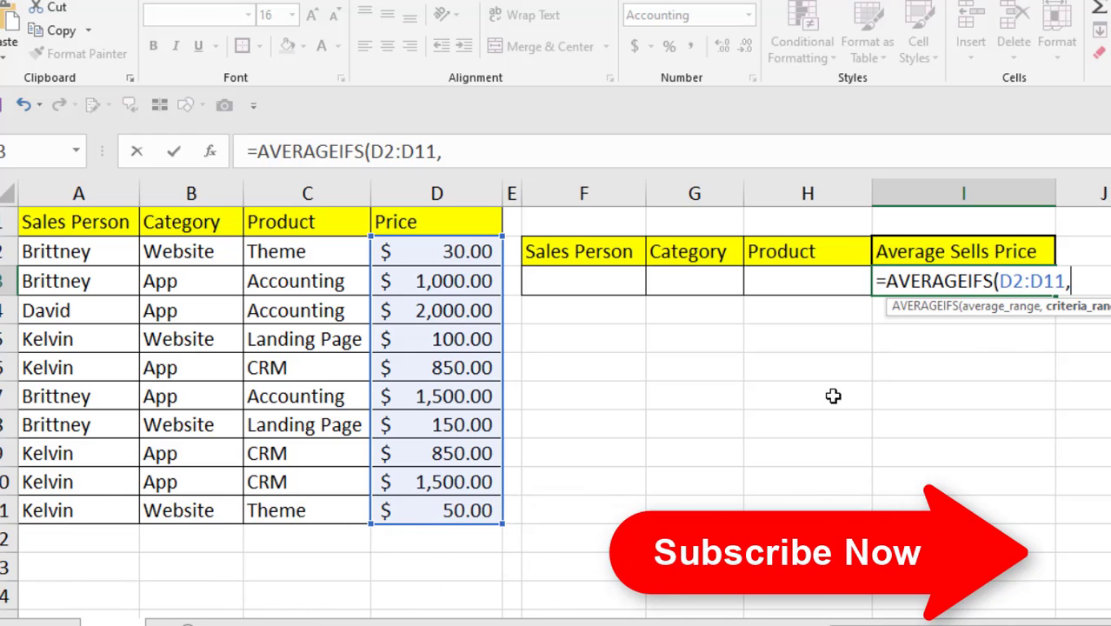
drag(293, 251, 309, 497)
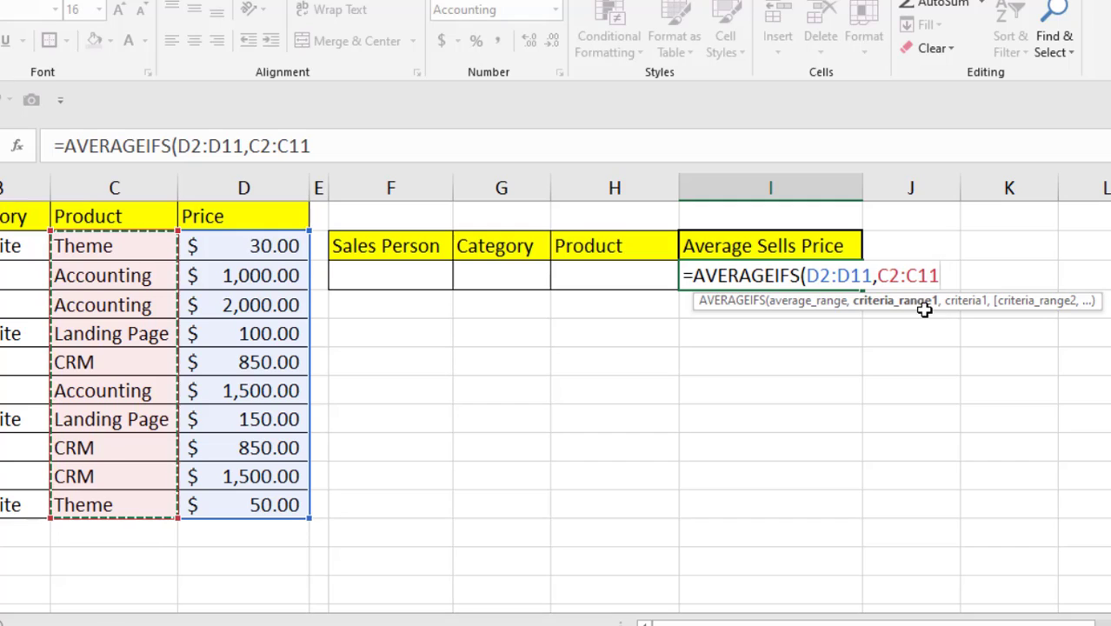
text(,)
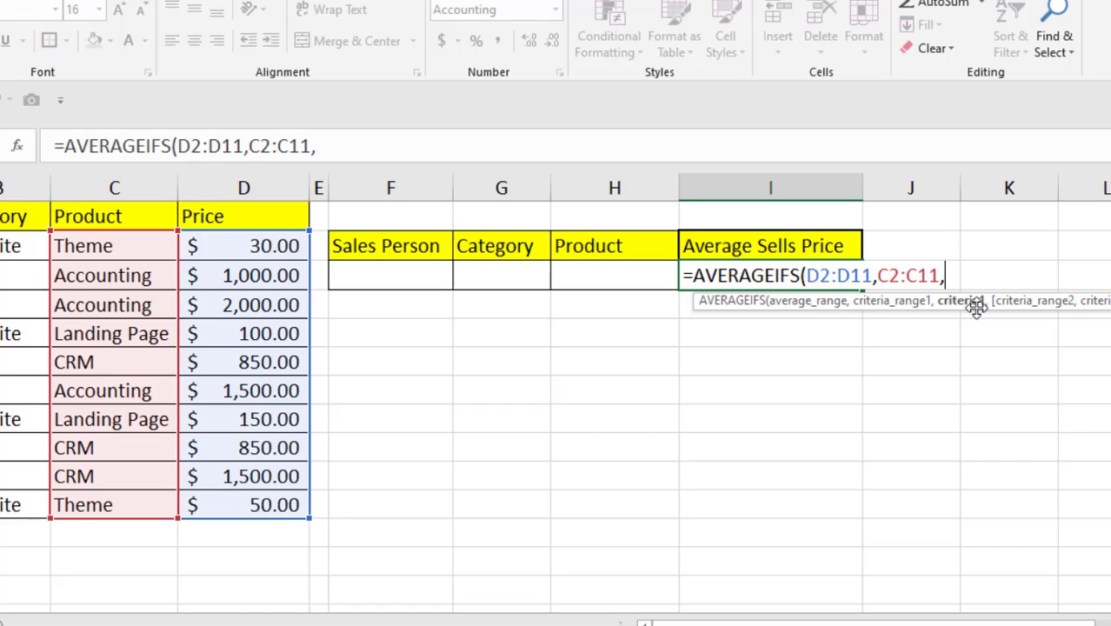
click(609, 271)
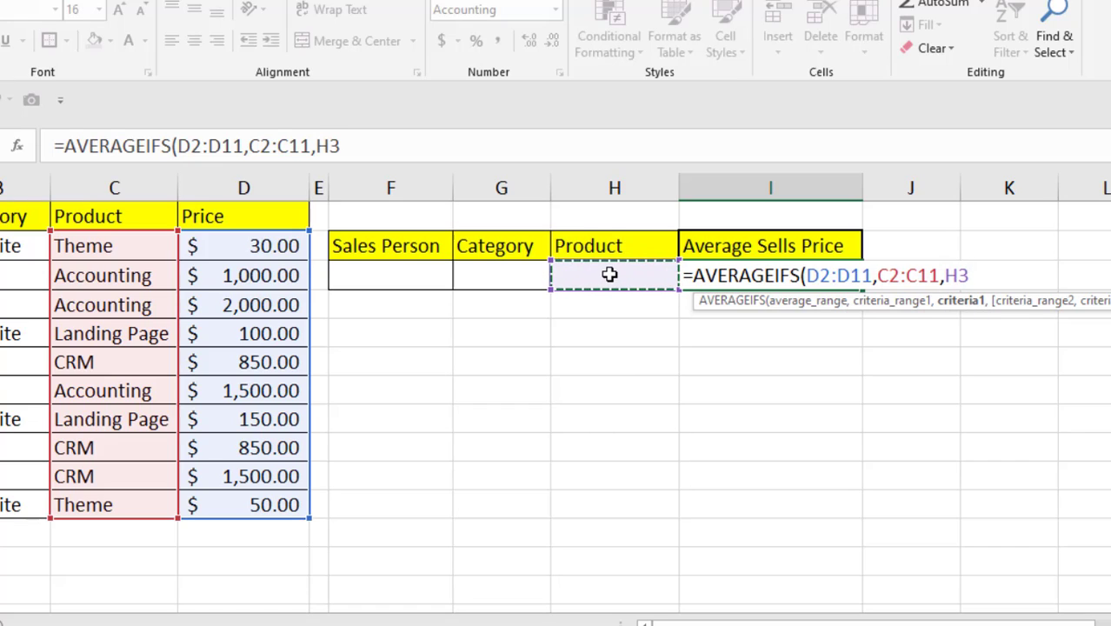
text())
key(Return)
click(746, 274)
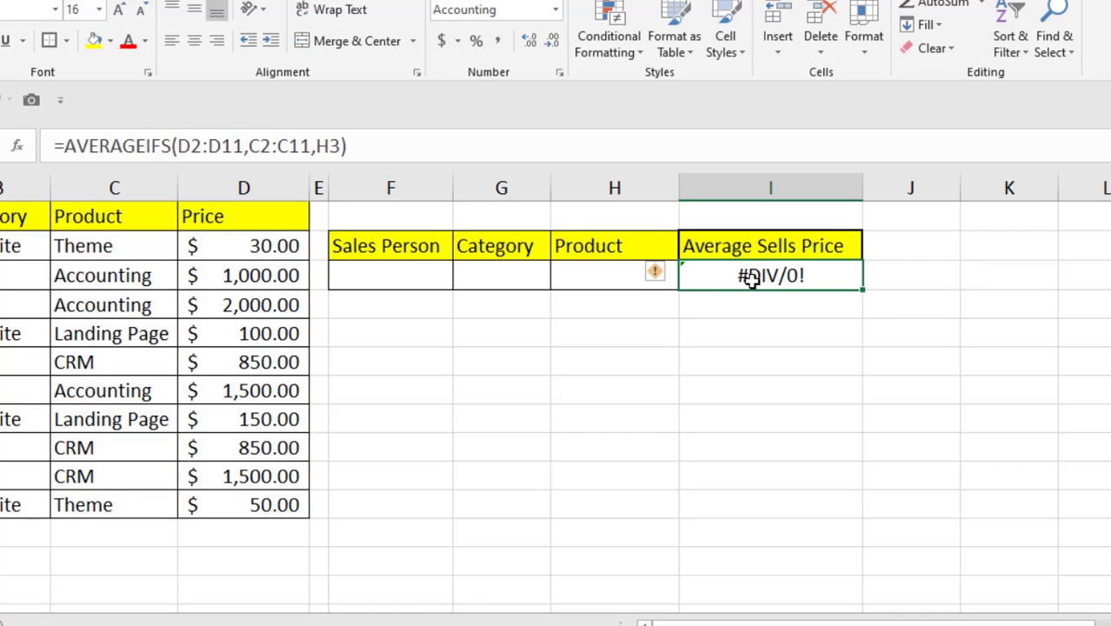
click(590, 280)
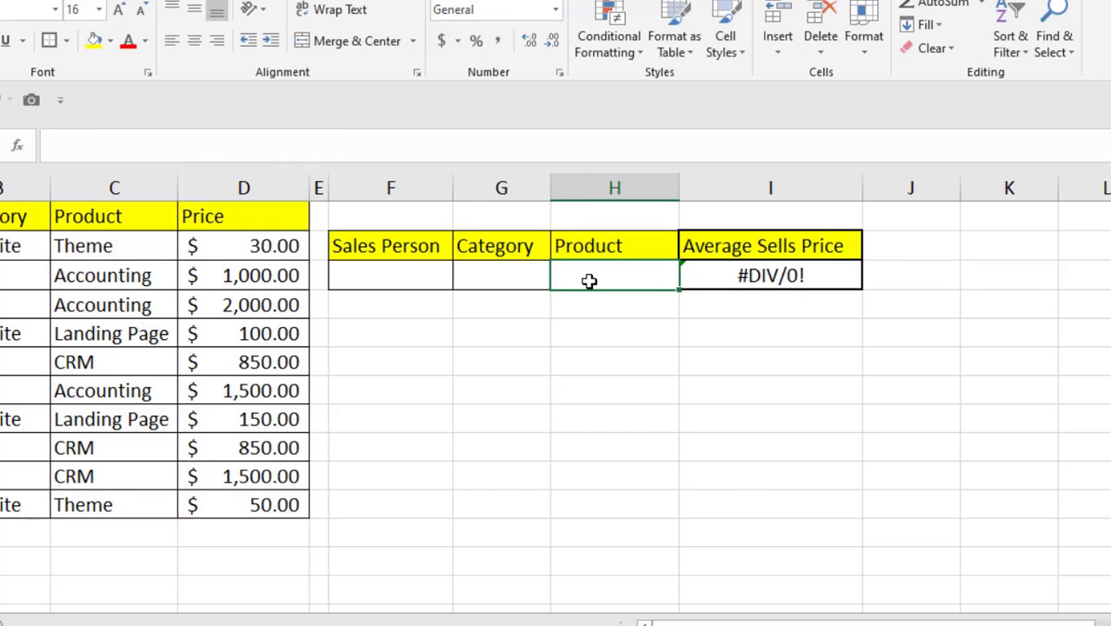
right_click(155, 280)
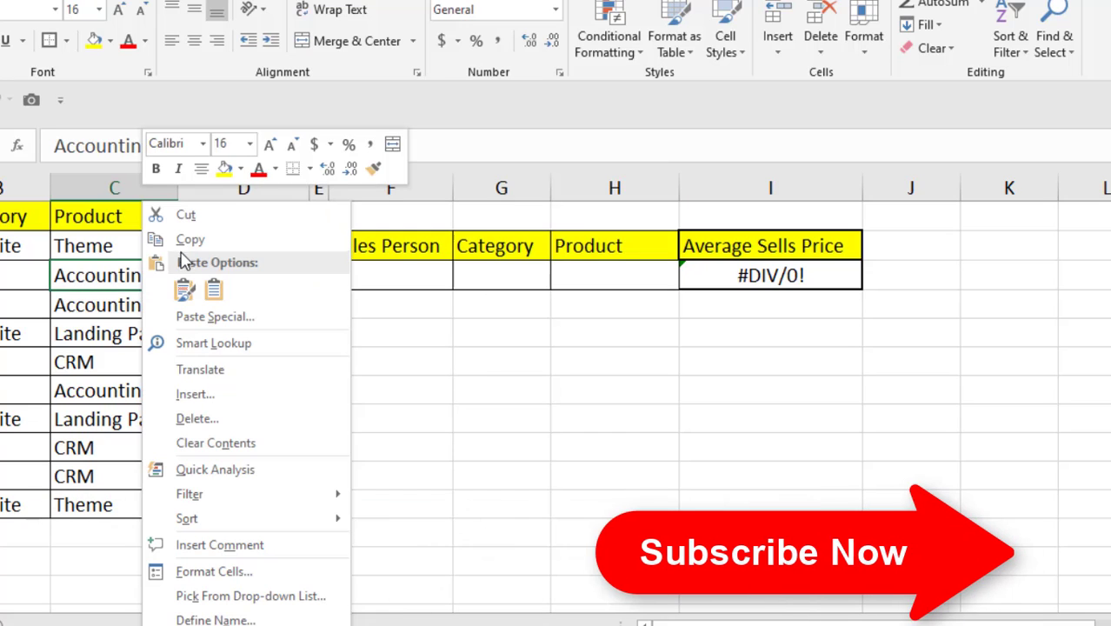
click(191, 239)
click(615, 275)
key(ctrl+v)
click(826, 352)
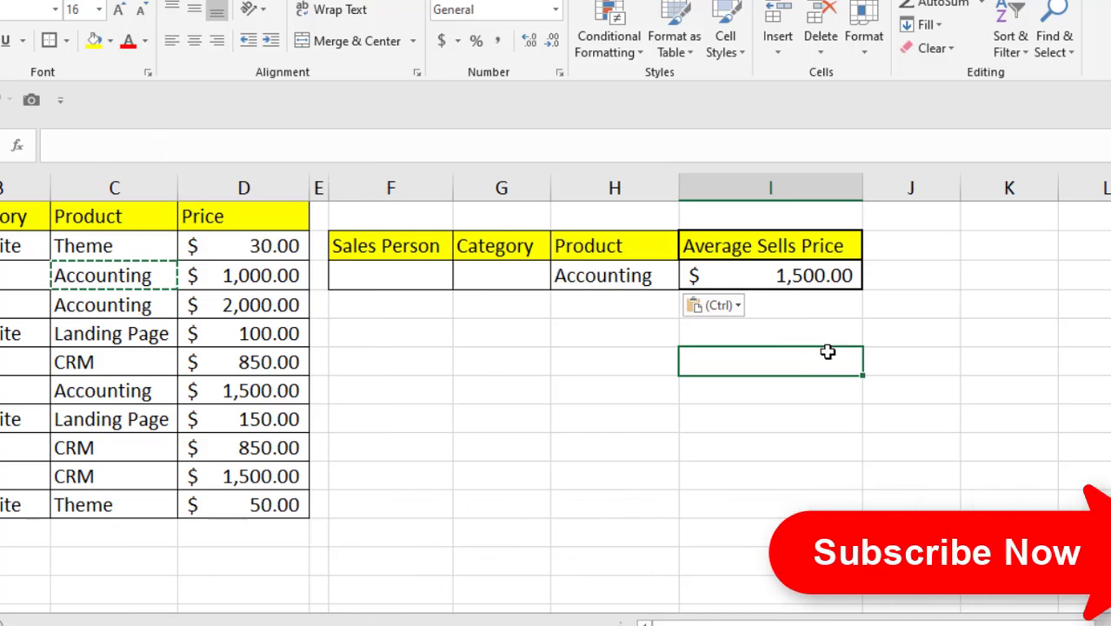
click(764, 280)
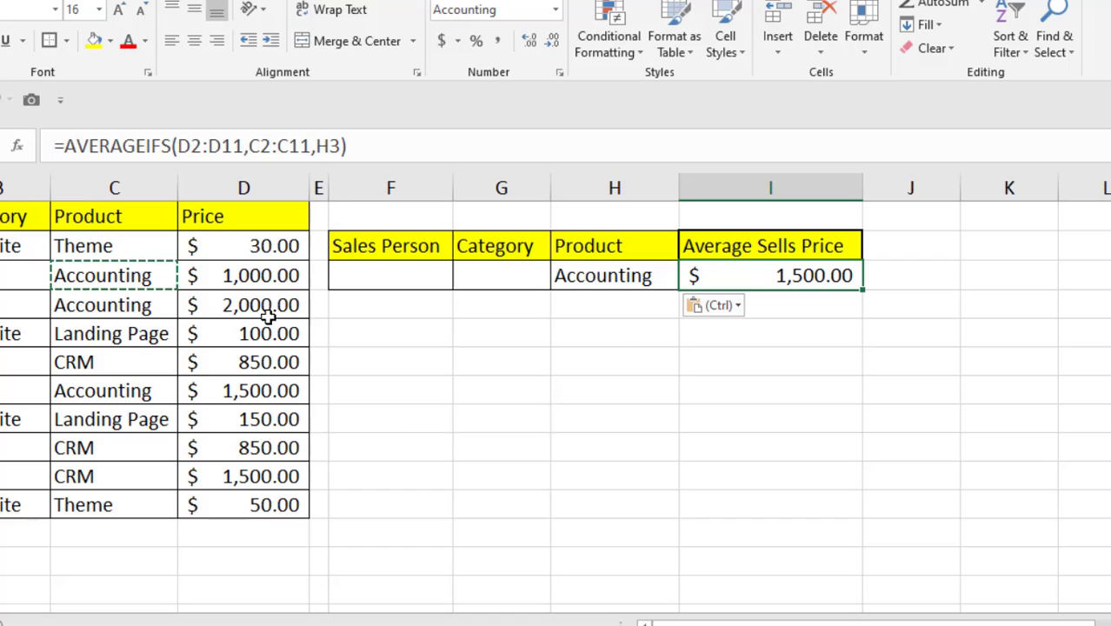
click(253, 284)
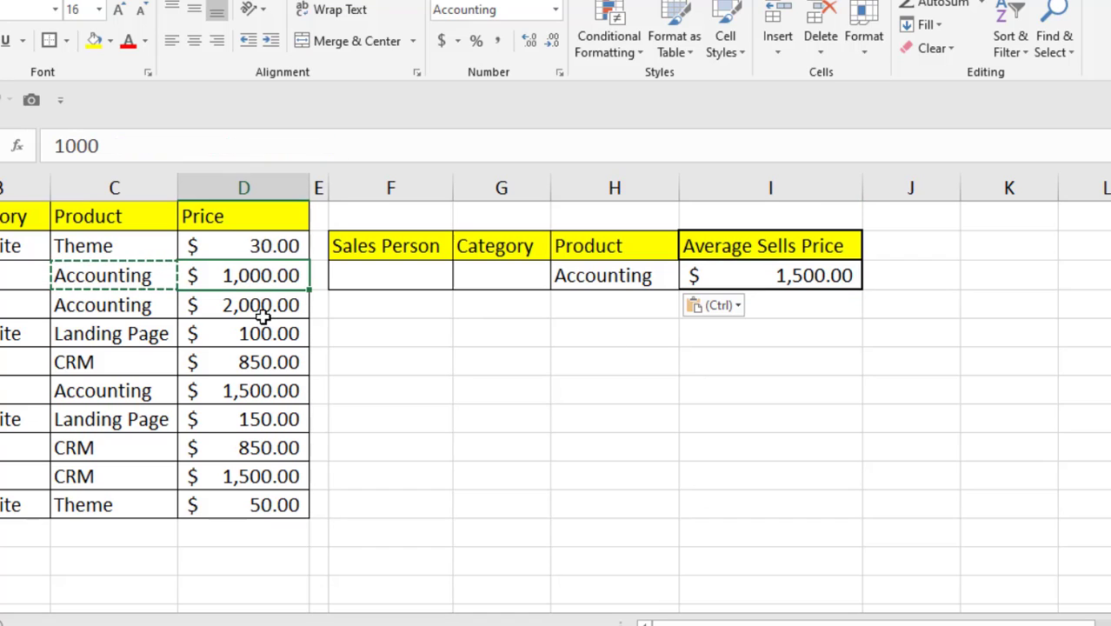
click(260, 308)
click(257, 392)
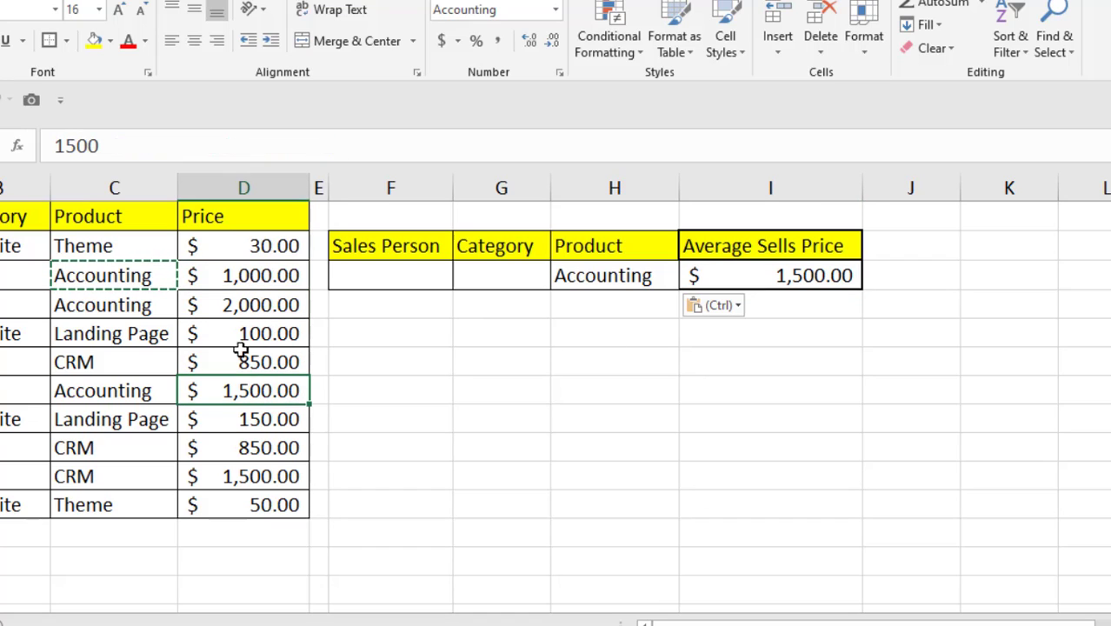
click(817, 283)
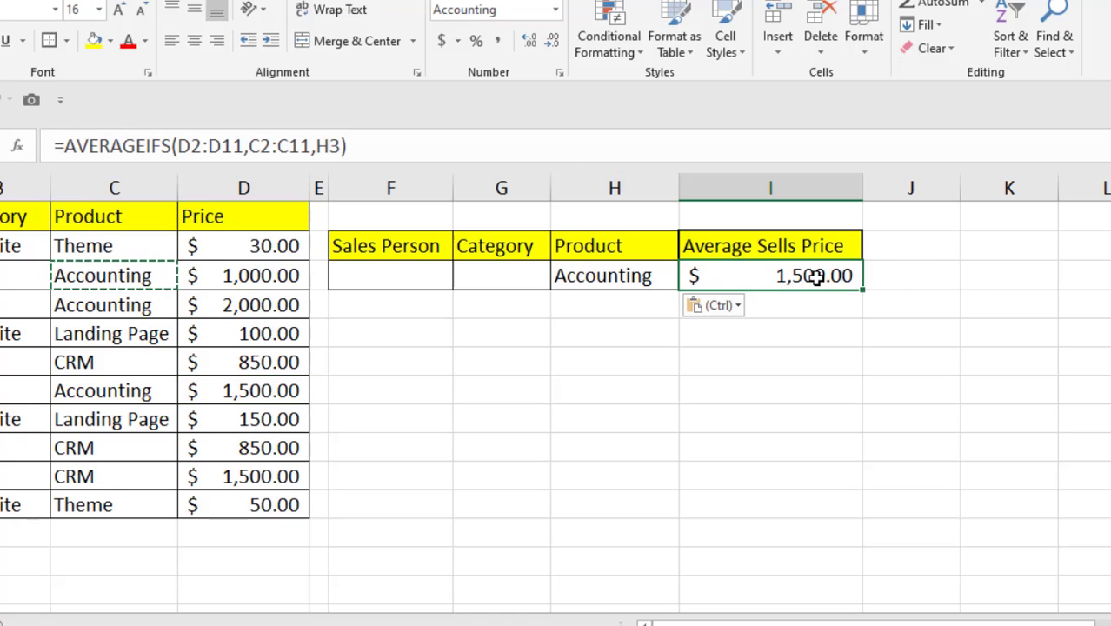
double_click(816, 280)
- Append the Category pair B2:B11,G3 to I3's AVERAGEIFS formula
key(End)
key(Left)
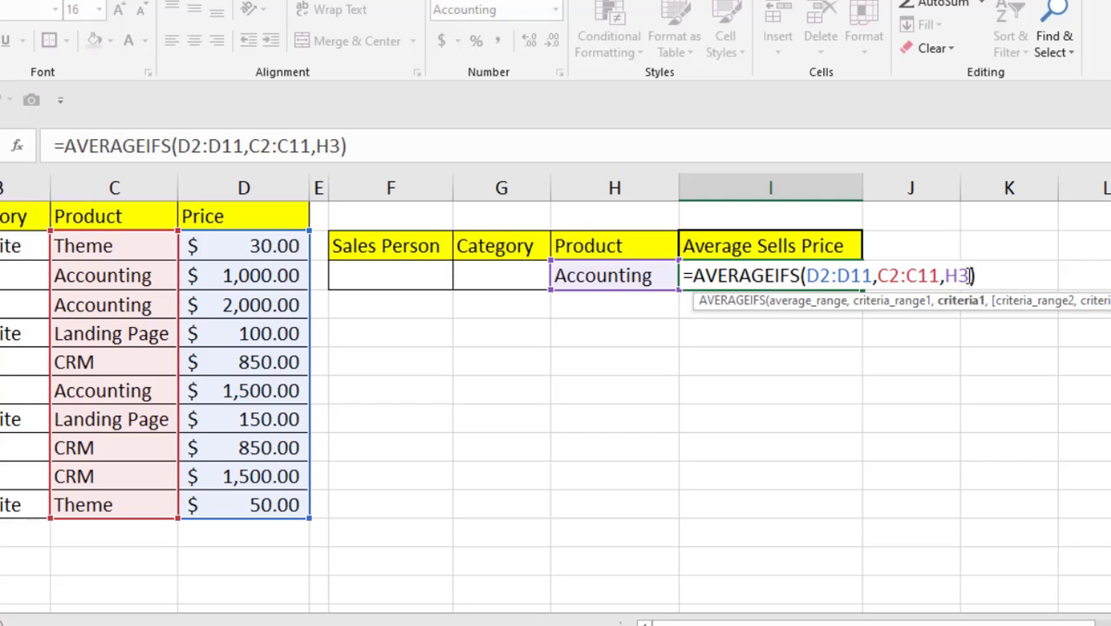
text(,)
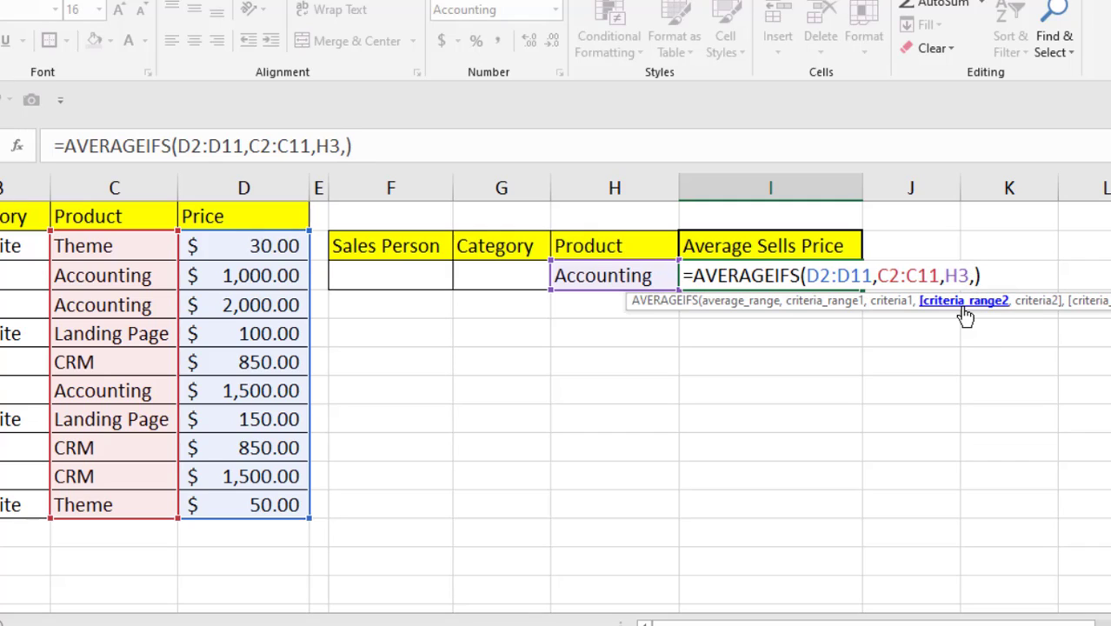
drag(7, 246, 9, 505)
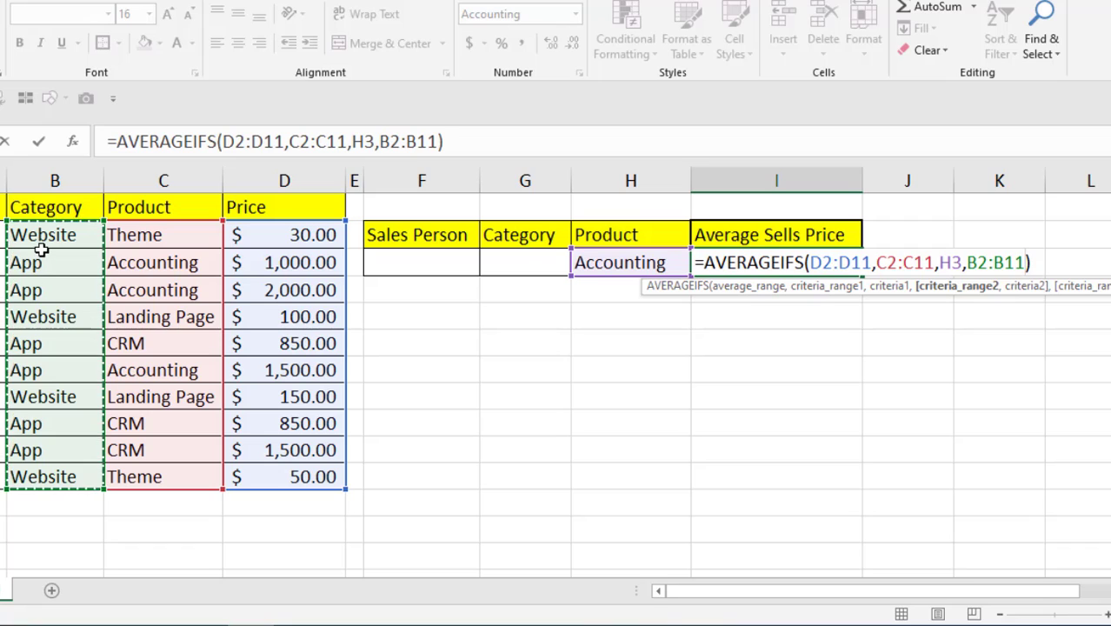
text(,)
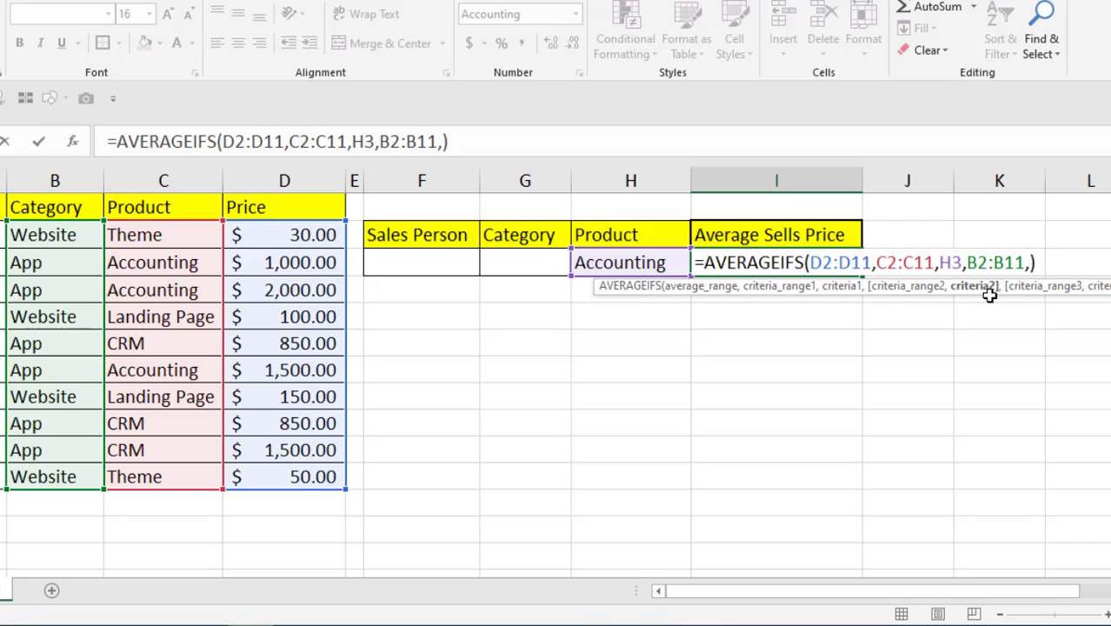
click(533, 265)
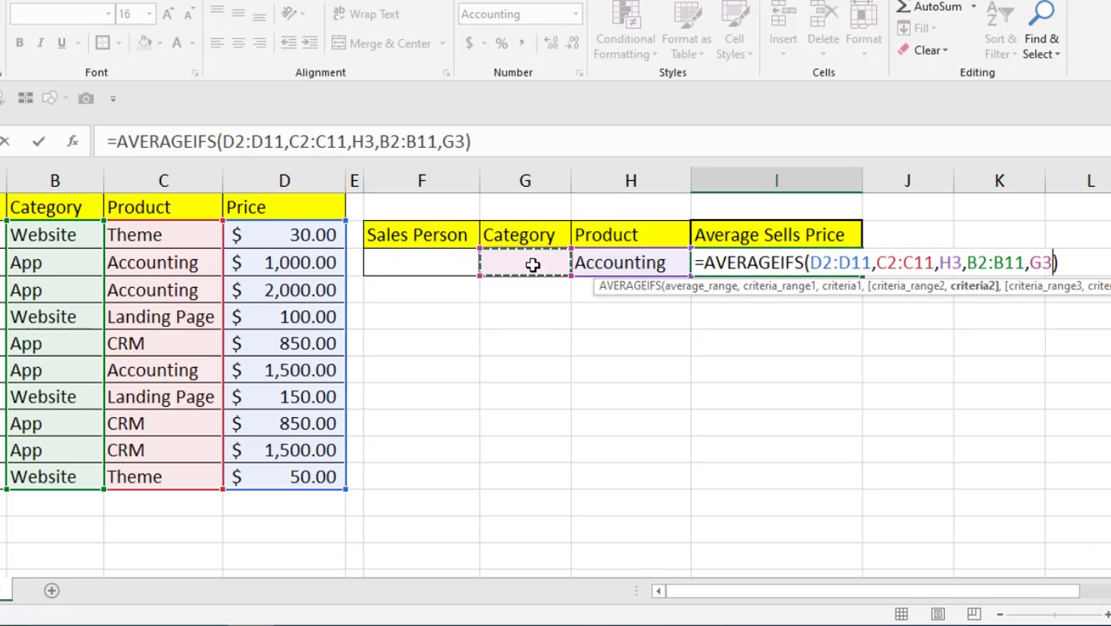
text())
key(Return)
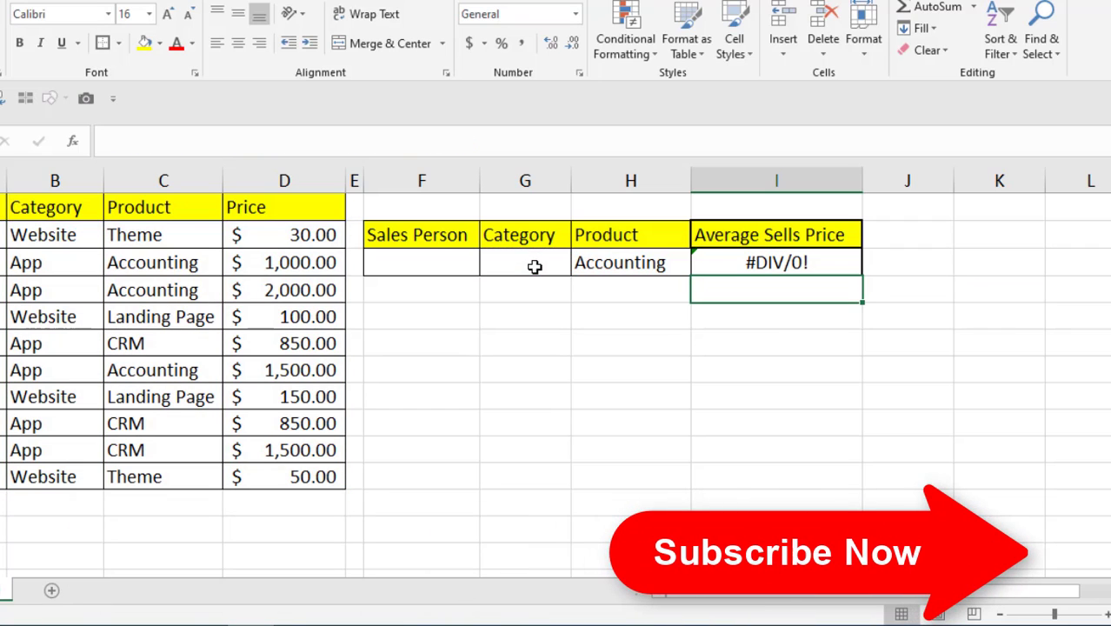
- Copy App from B4 into G3 so I3's average reads $1,500.00
click(533, 268)
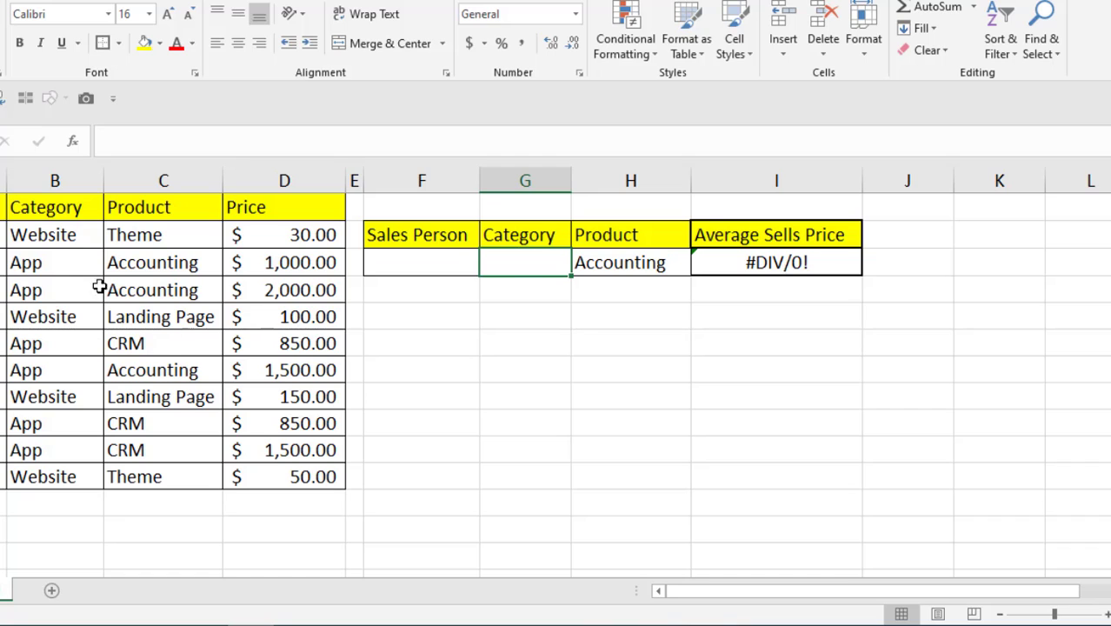
click(67, 290)
key(ctrl+c)
click(520, 262)
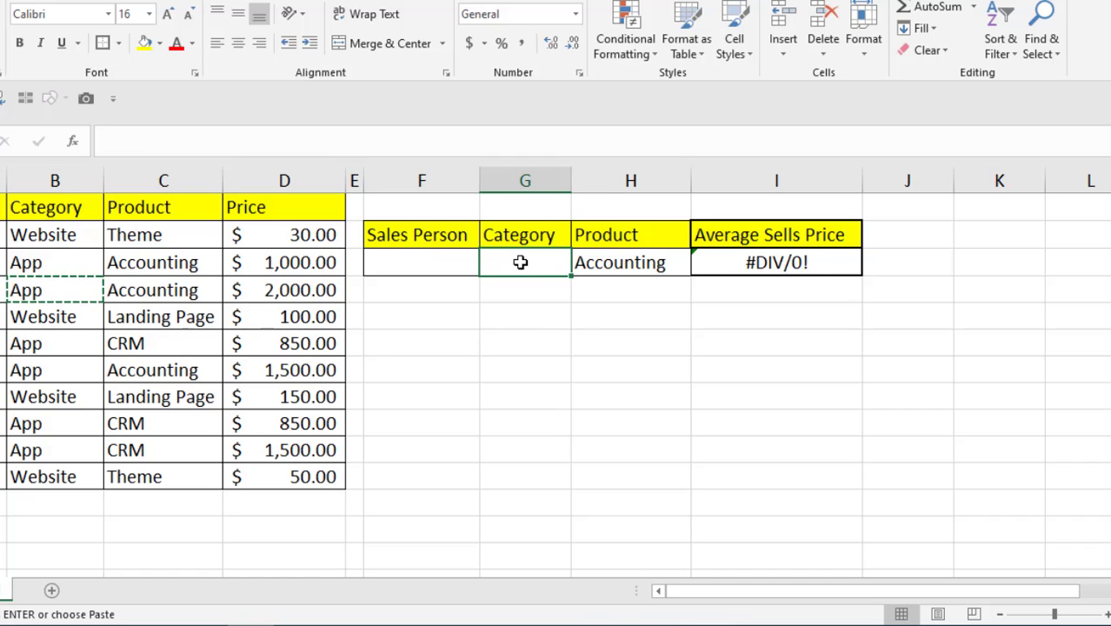
key(ctrl+v)
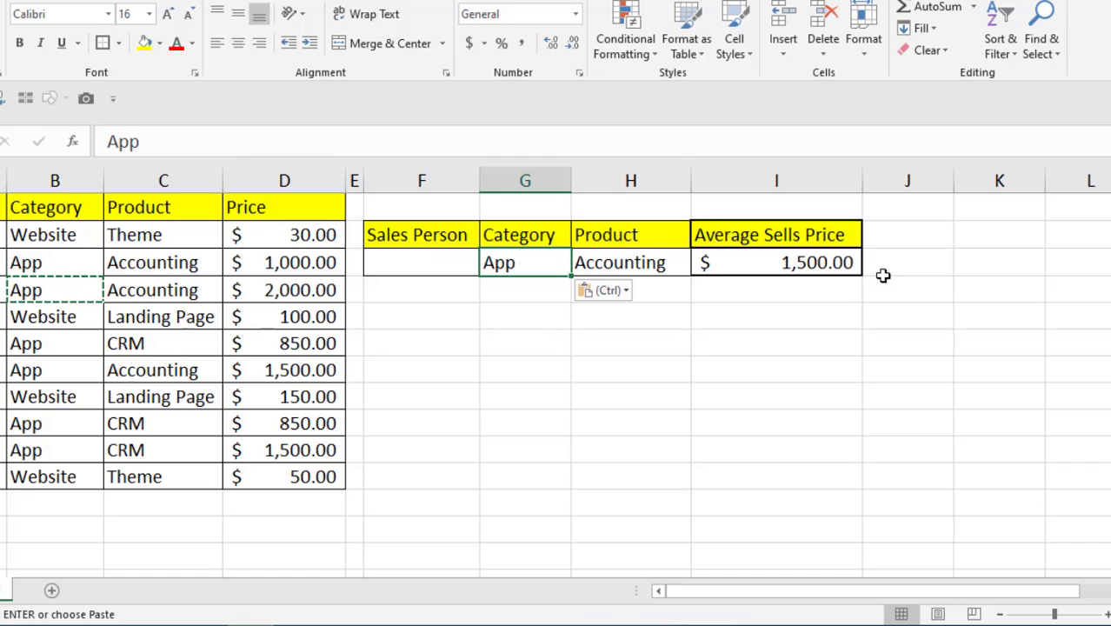
click(798, 288)
drag(548, 263, 597, 261)
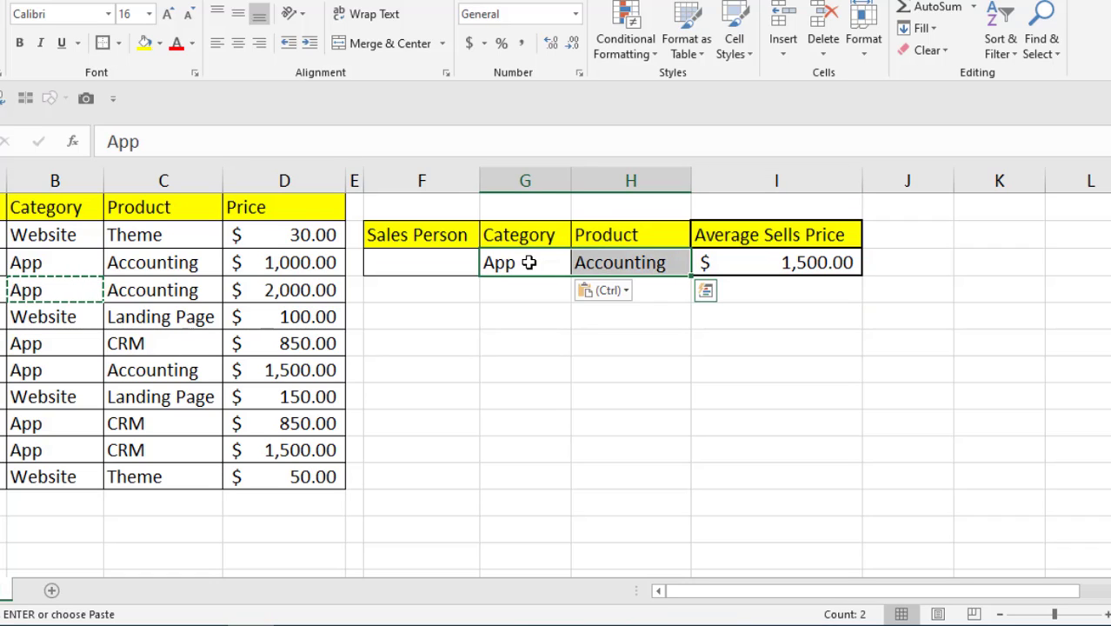
click(770, 262)
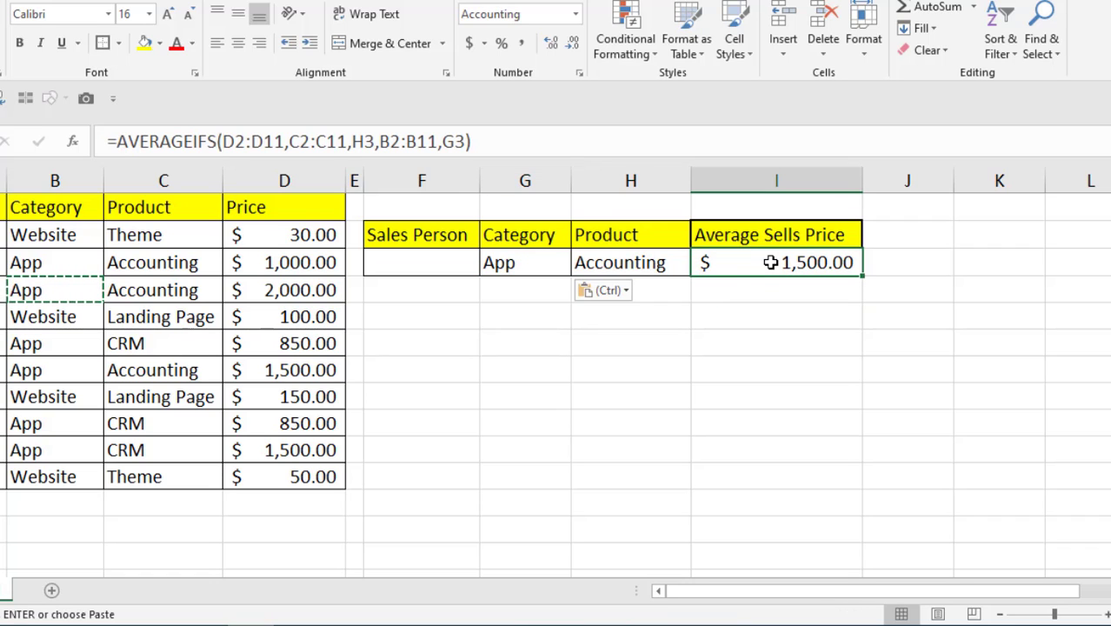
- Append the Sales Person pair A2:A11,F3 to I3's AVERAGEIFS formula
double_click(845, 264)
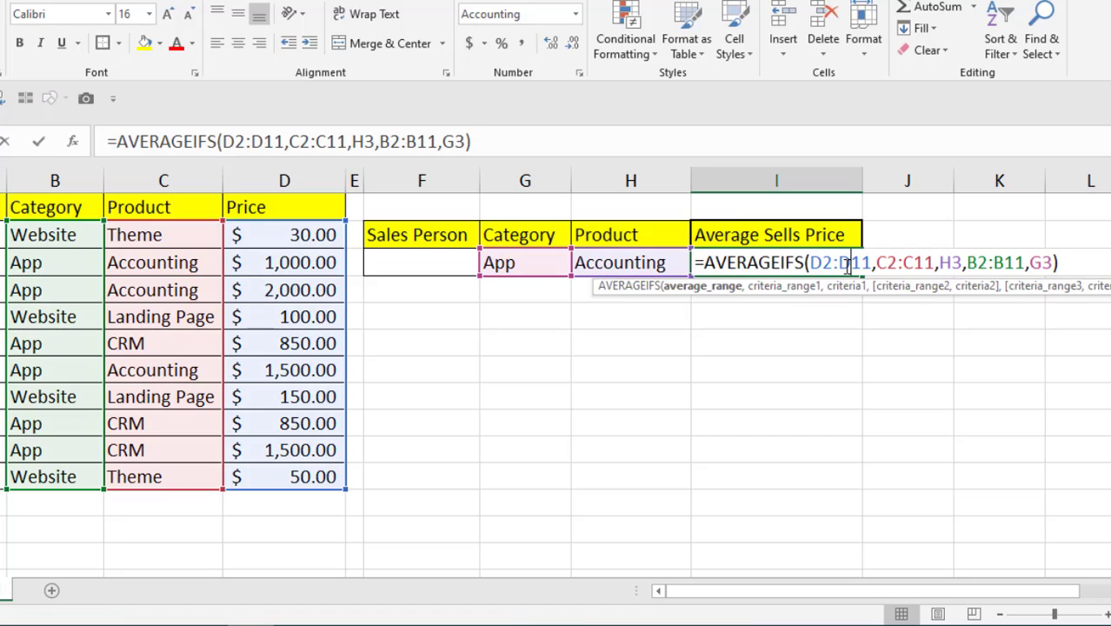
text(,)
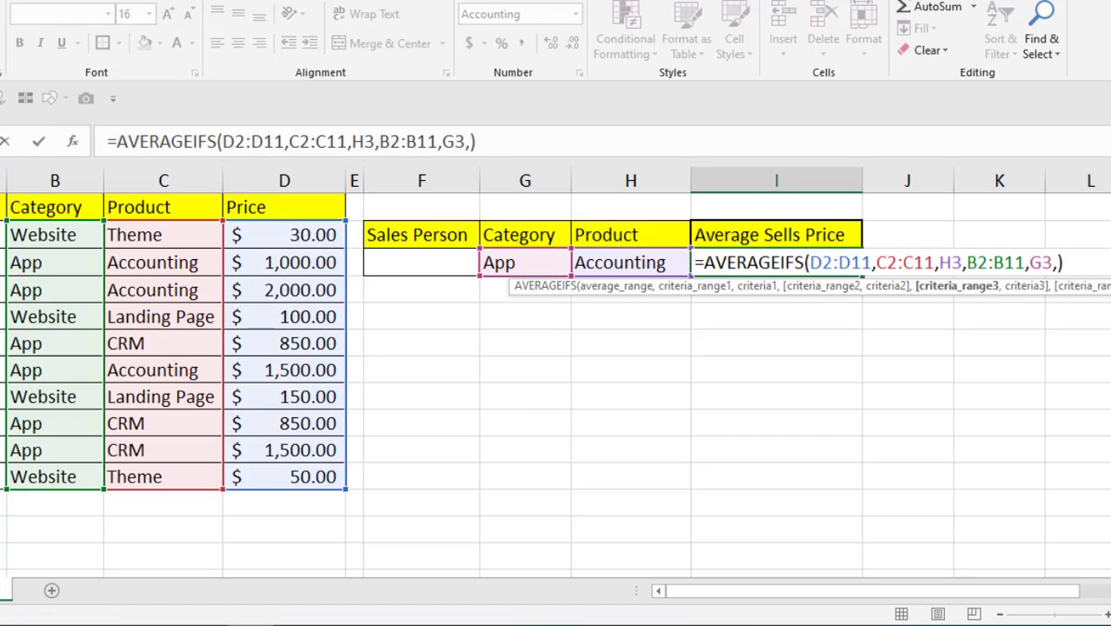
drag(52, 253, 62, 453)
text(,)
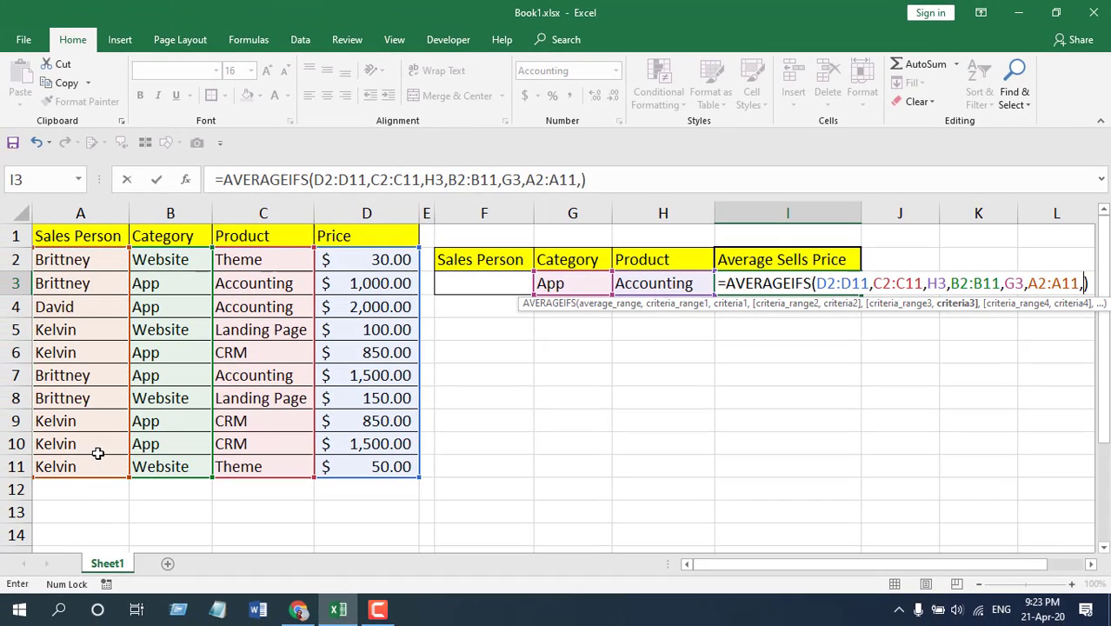
click(469, 283)
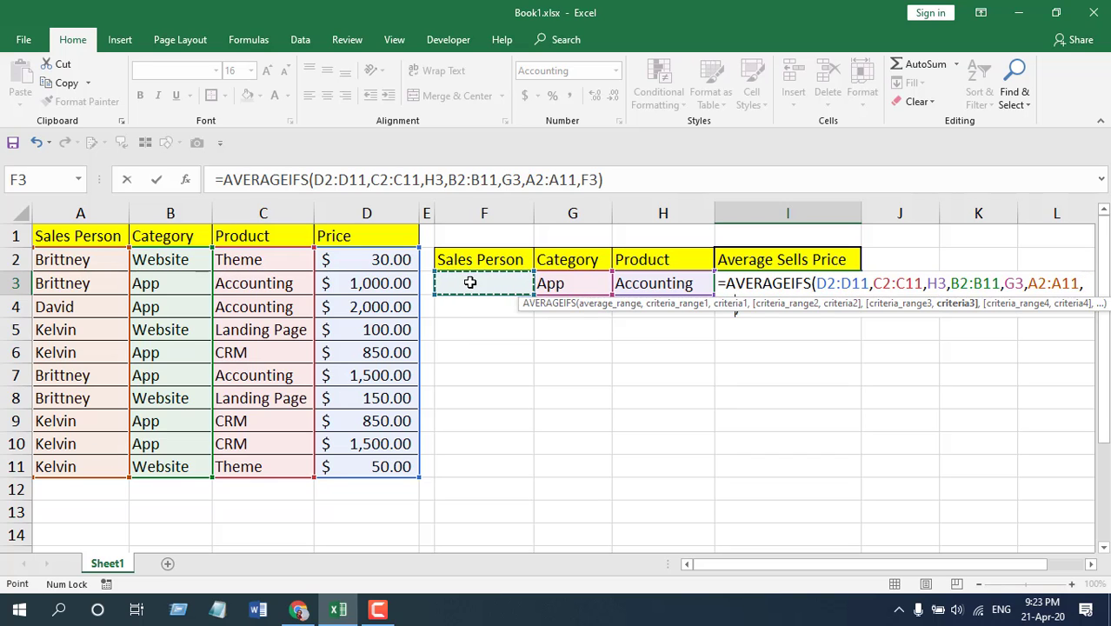
text())
key(Return)
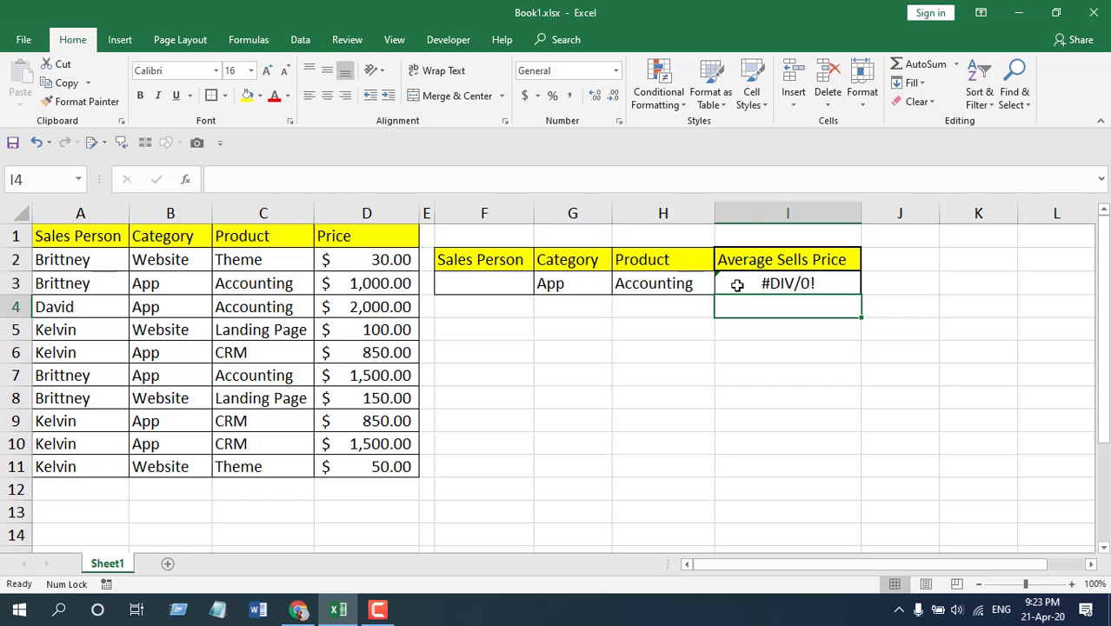
- Copy the salesperson name from A3 into F3, making I3 average $1,250.00
right_click(88, 289)
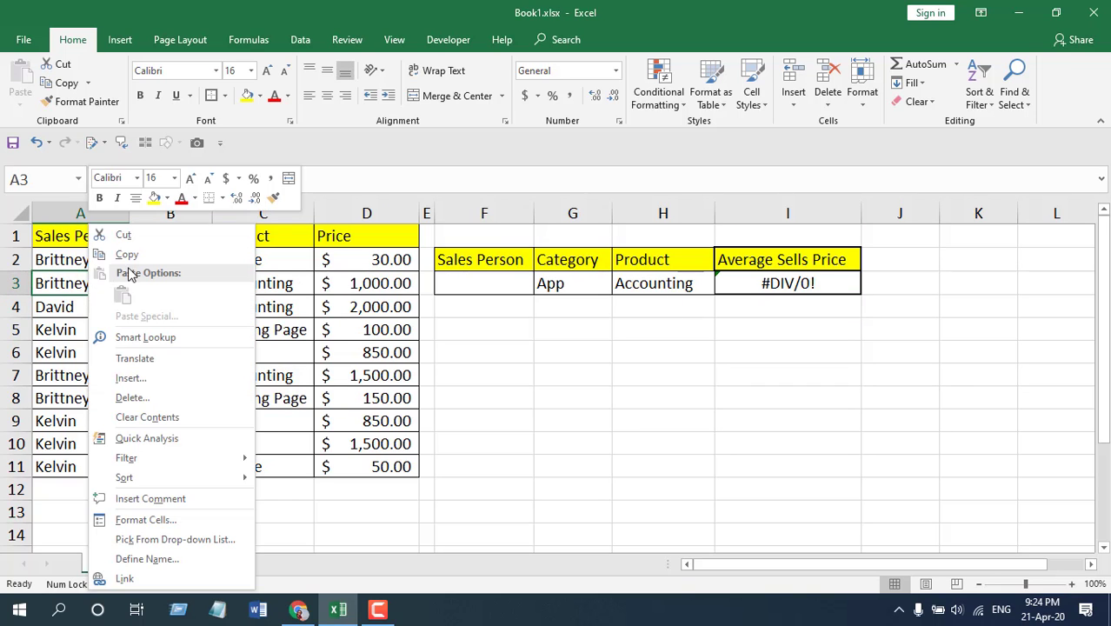
click(130, 256)
right_click(478, 278)
click(509, 314)
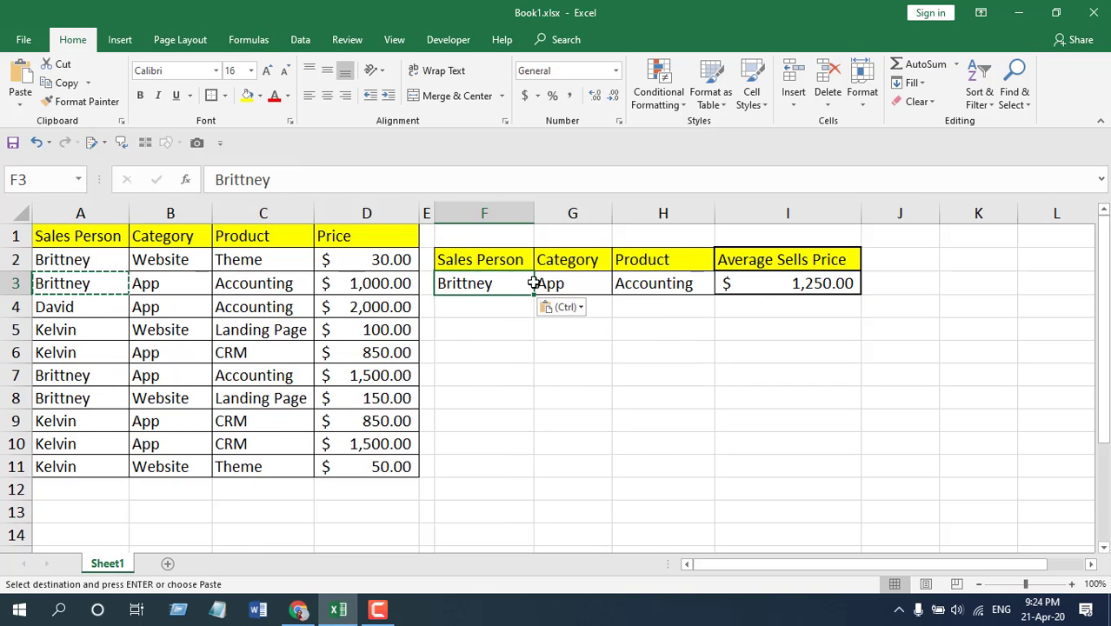